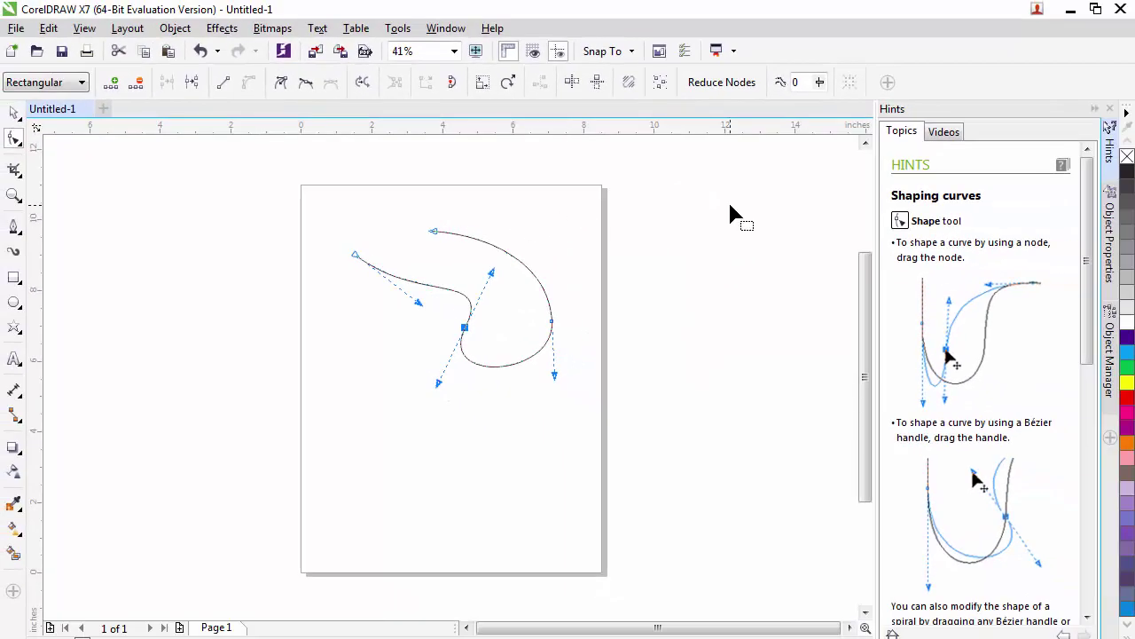
# Browse the Window > Dockers list without choosing one, then bring up the Object Properties docker
pyautogui.click(448, 29)
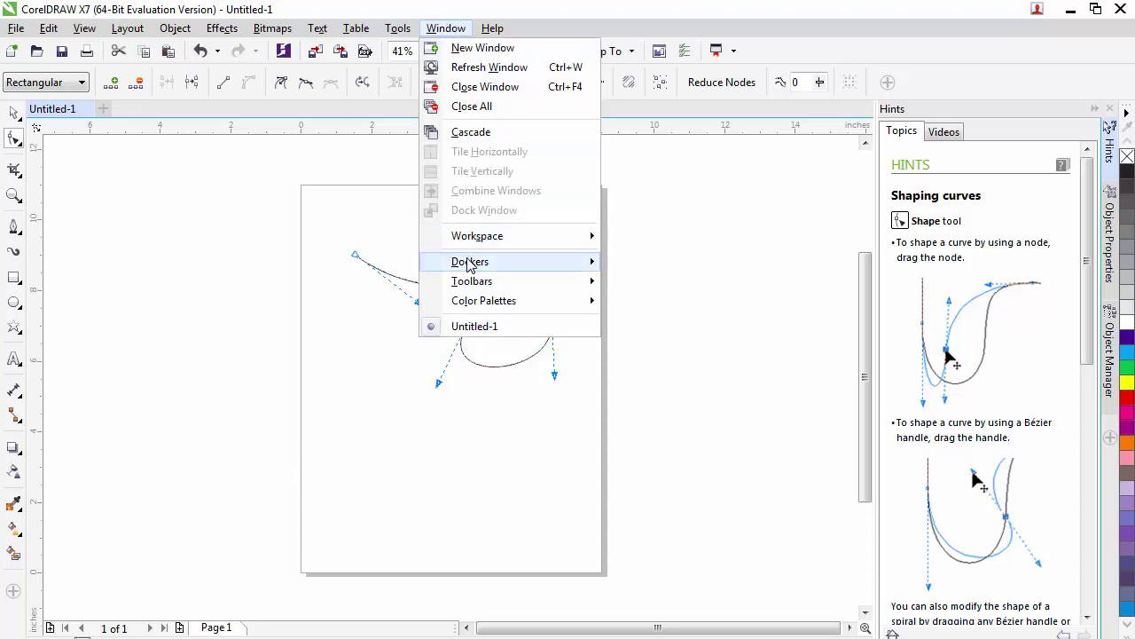
pyautogui.moveTo(471, 268)
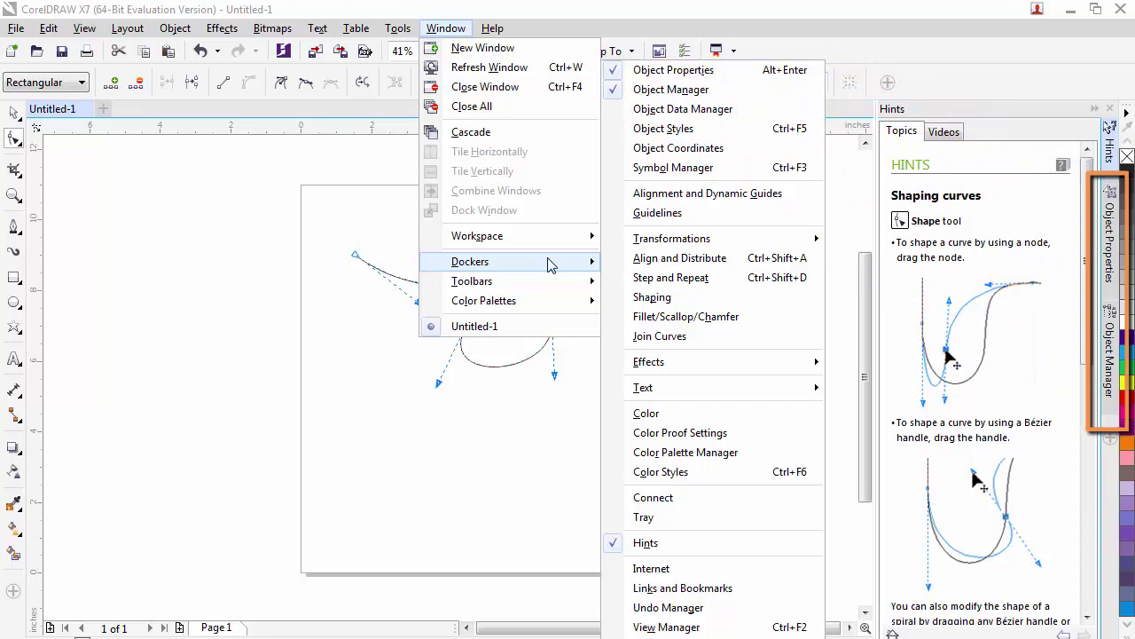
pyautogui.moveTo(665, 241)
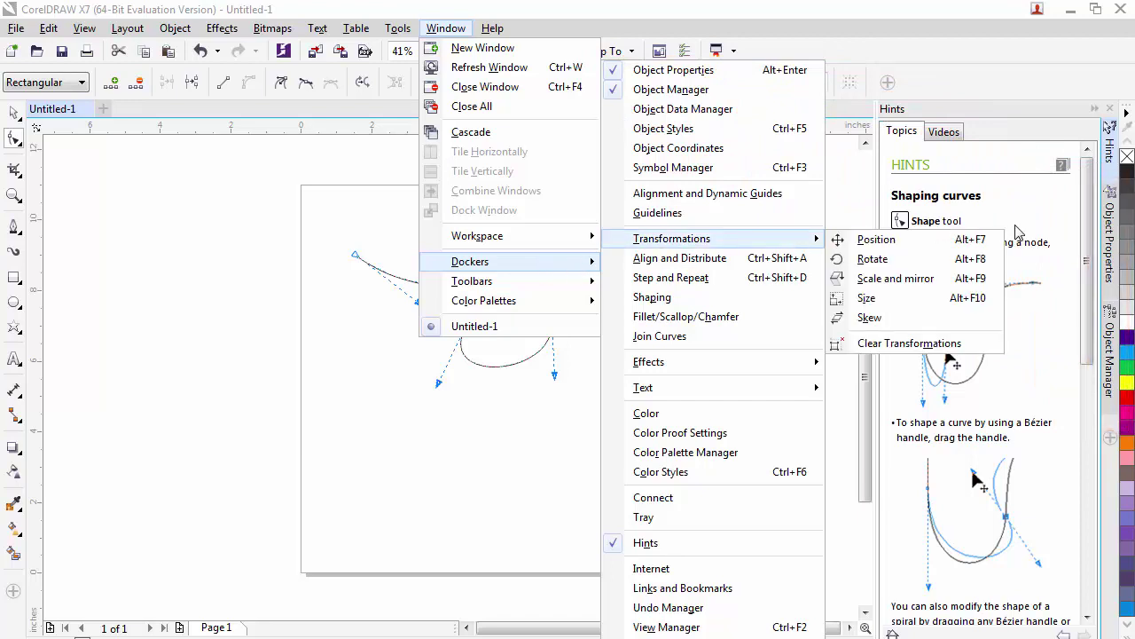
pyautogui.click(1031, 55)
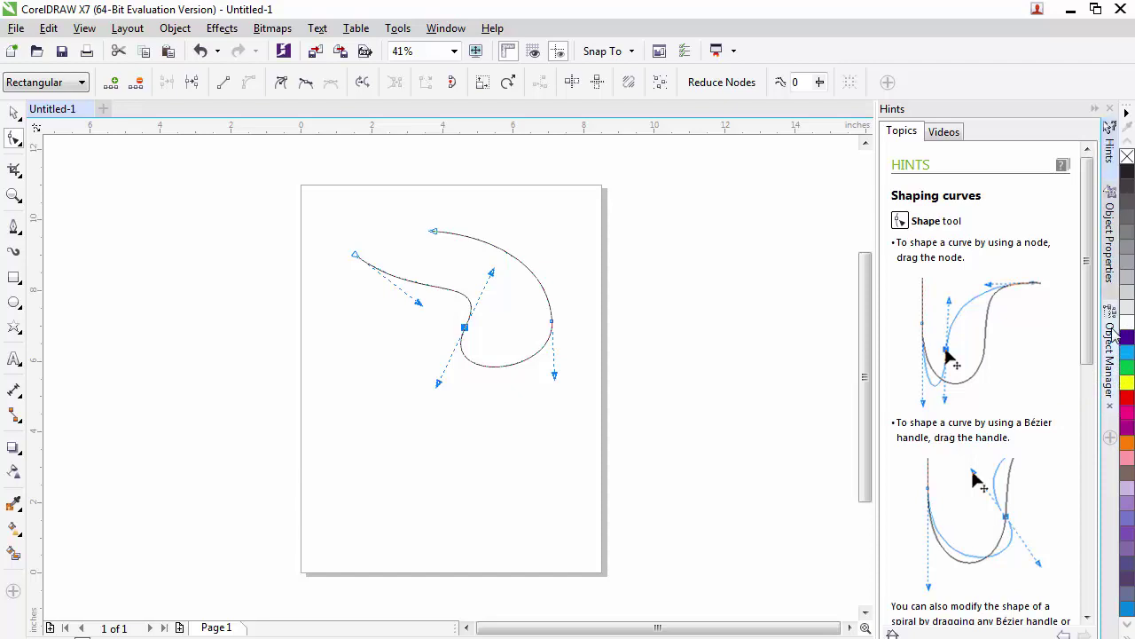
pyautogui.click(1109, 244)
pyautogui.click(1111, 364)
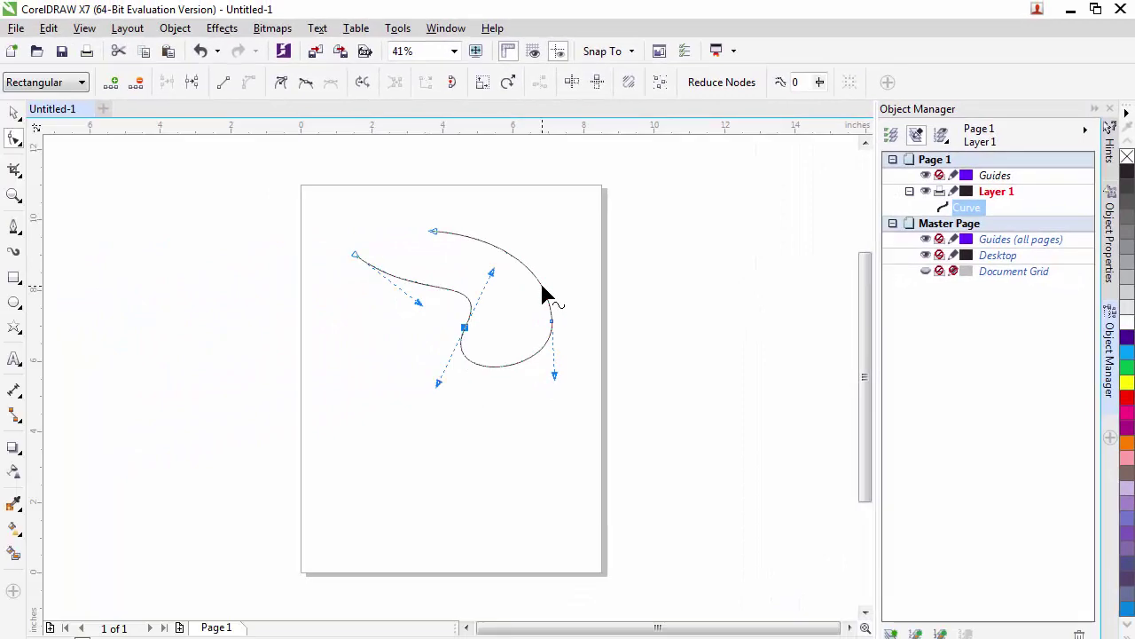
# Draw a second two-segment wavy curve with the Pen tool in the lower page area
pyautogui.click(13, 226)
pyautogui.moveTo(352, 457); pyautogui.dragTo(571, 417)
pyautogui.moveTo(573, 410); pyautogui.dragTo(614, 379)
pyautogui.press('Escape')
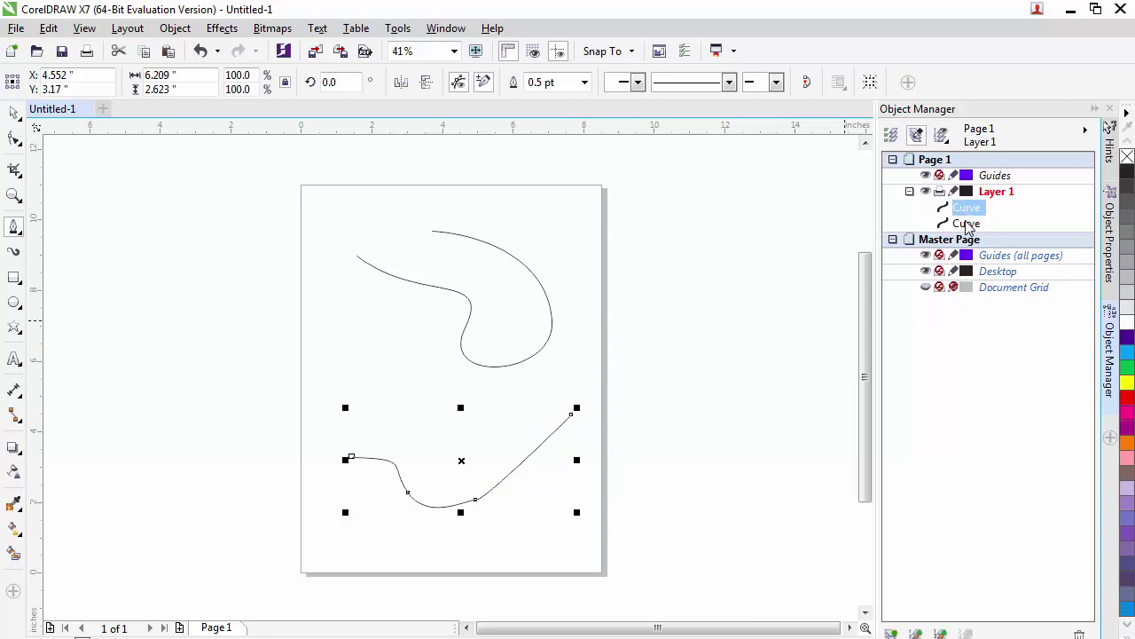
# With the Pick tool, select the upper and lower curves on the page and in the Object Manager
pyautogui.click(14, 116)
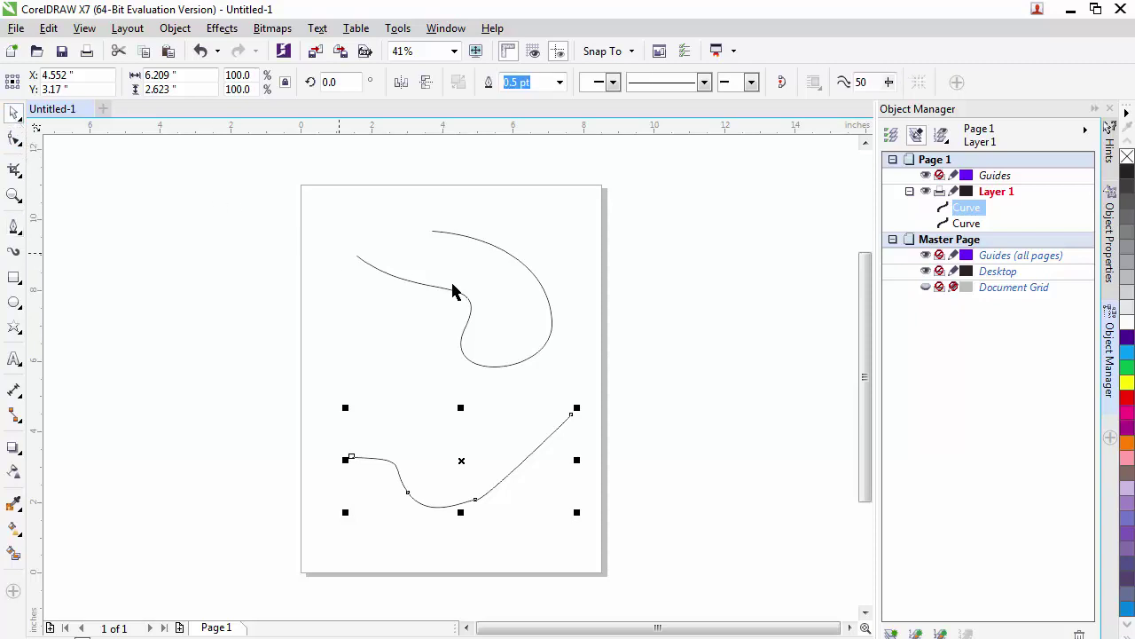
pyautogui.click(536, 283)
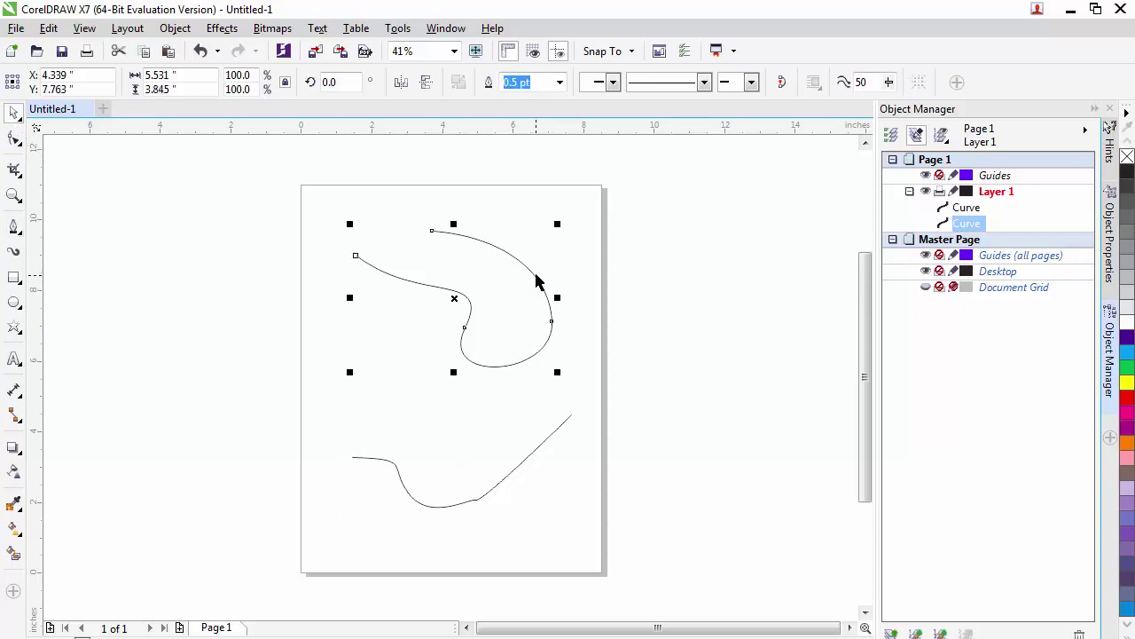
pyautogui.click(543, 449)
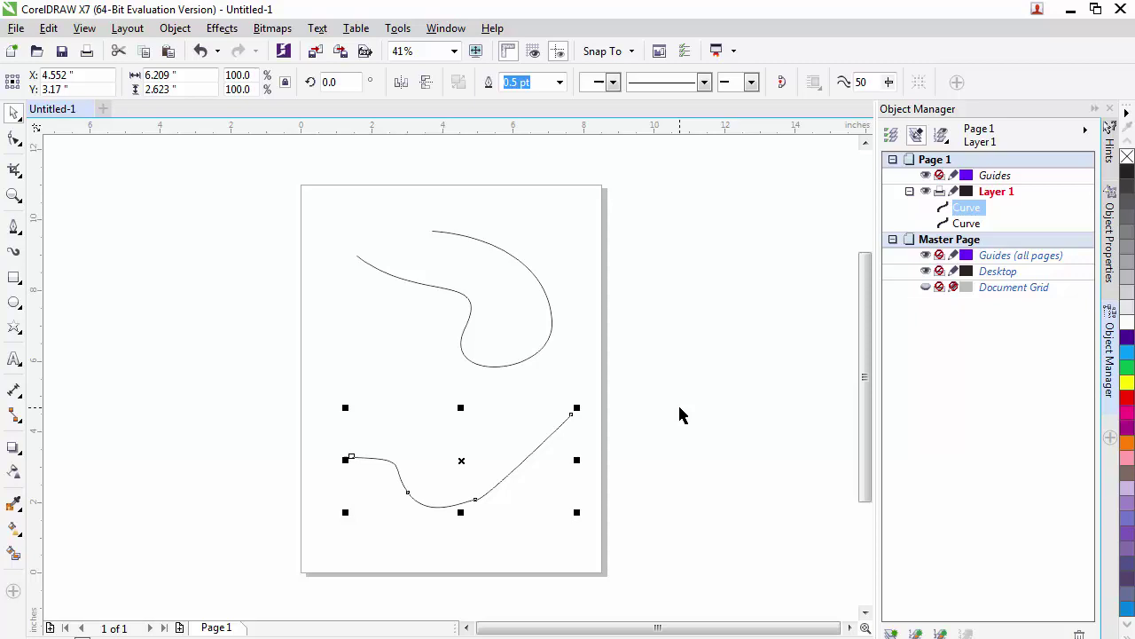
pyautogui.click(970, 225)
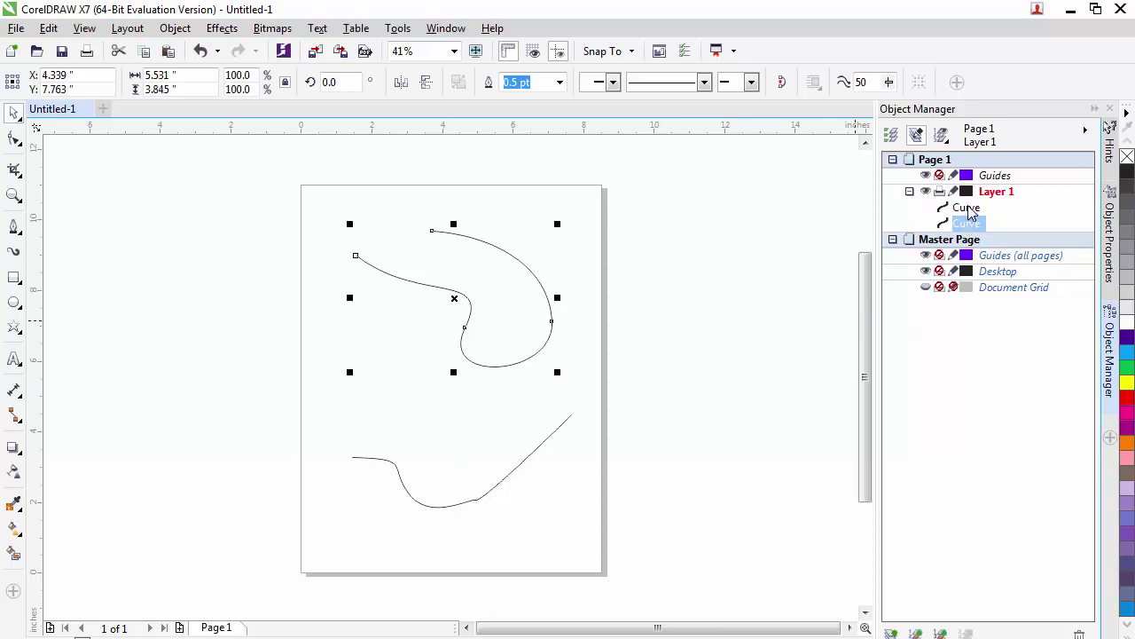
pyautogui.click(969, 211)
pyautogui.click(972, 226)
# Browse the Fill and Transparency pages of Object Properties, return to Outline, and select the upper curve
pyautogui.click(1110, 234)
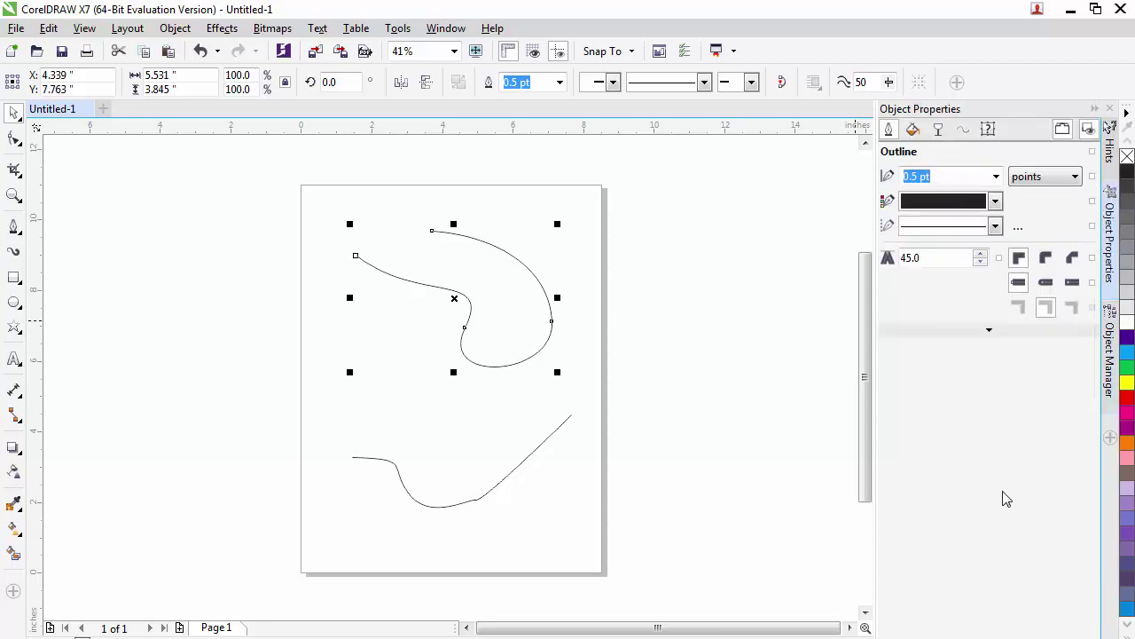
pyautogui.click(195, 213)
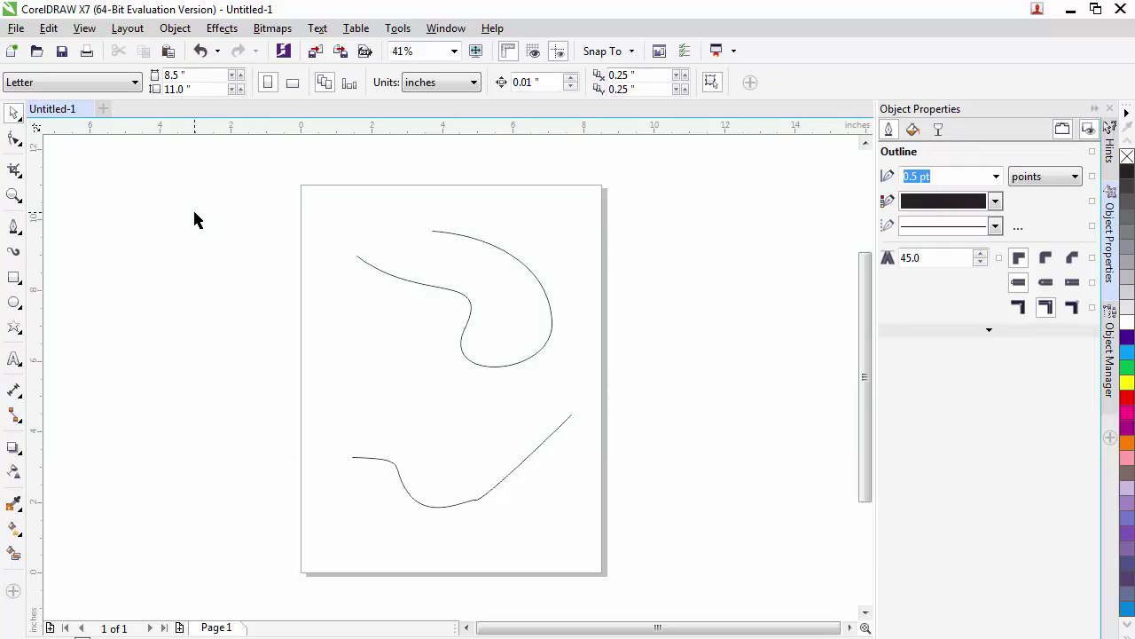
pyautogui.click(914, 131)
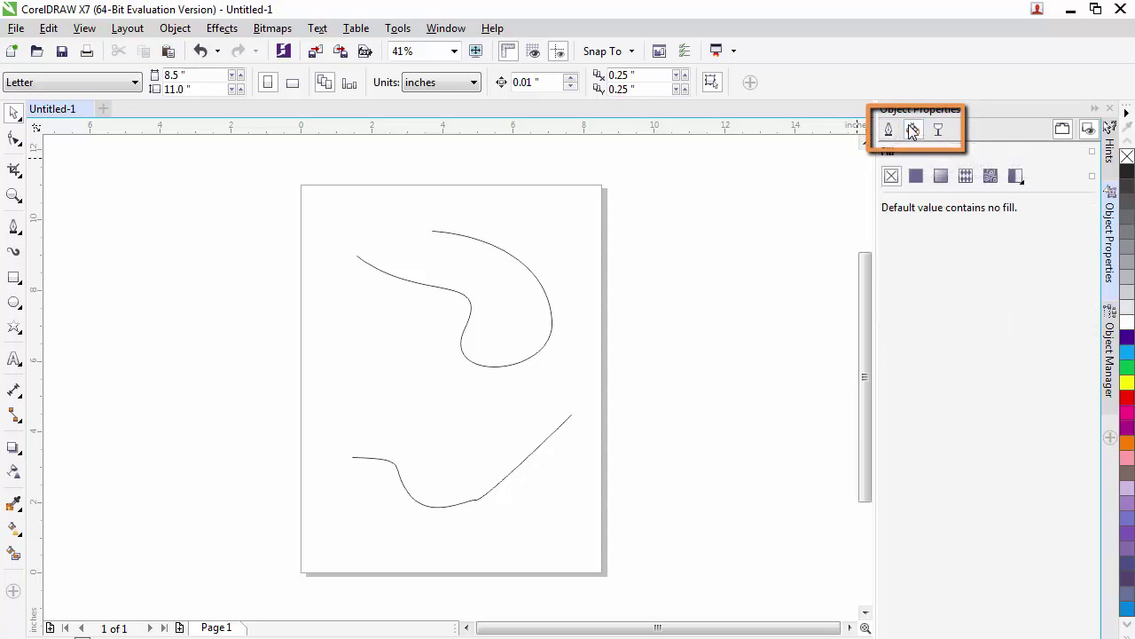
pyautogui.click(939, 131)
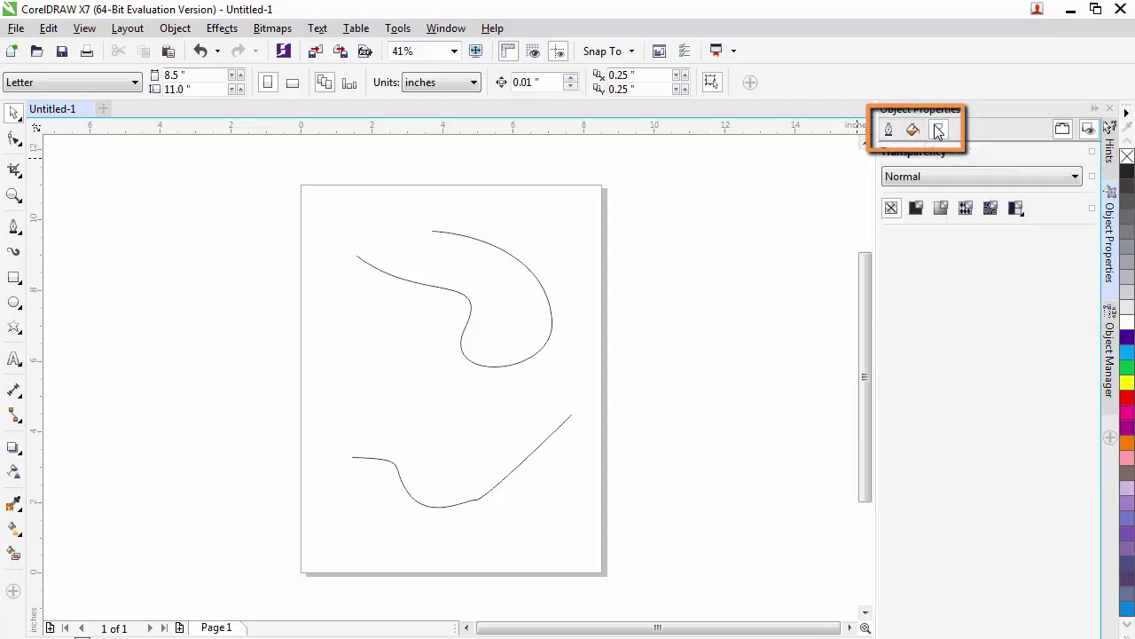
pyautogui.click(889, 132)
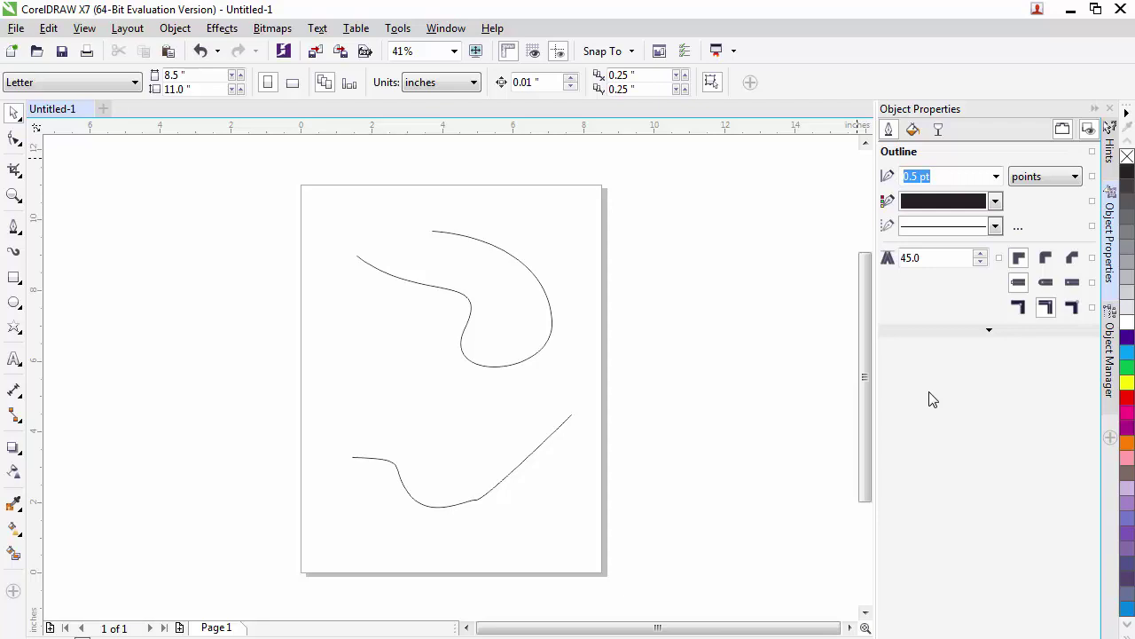
pyautogui.click(542, 285)
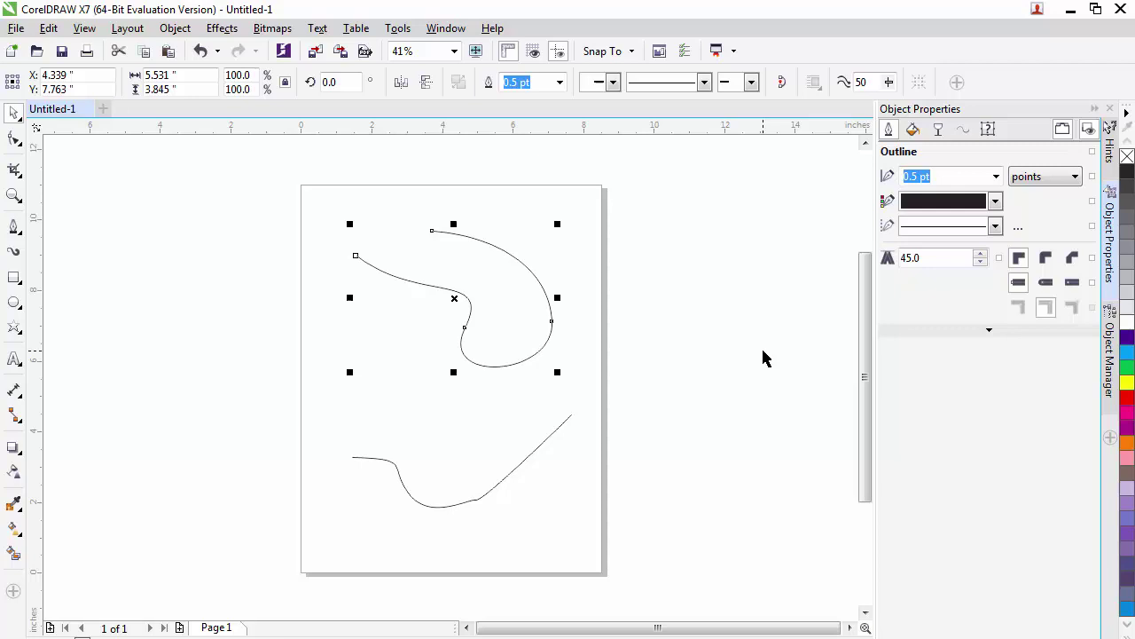
# Try outline widths of 8.0 pt, 24.0 pt and 0.5 pt on the curve
pyautogui.click(559, 82)
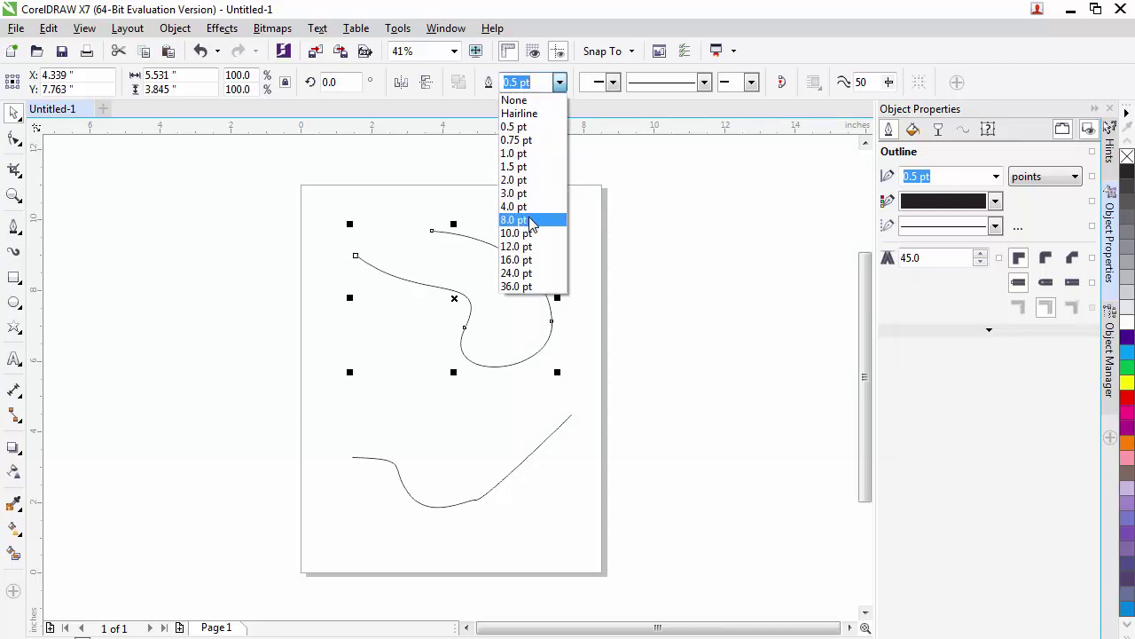
pyautogui.click(530, 220)
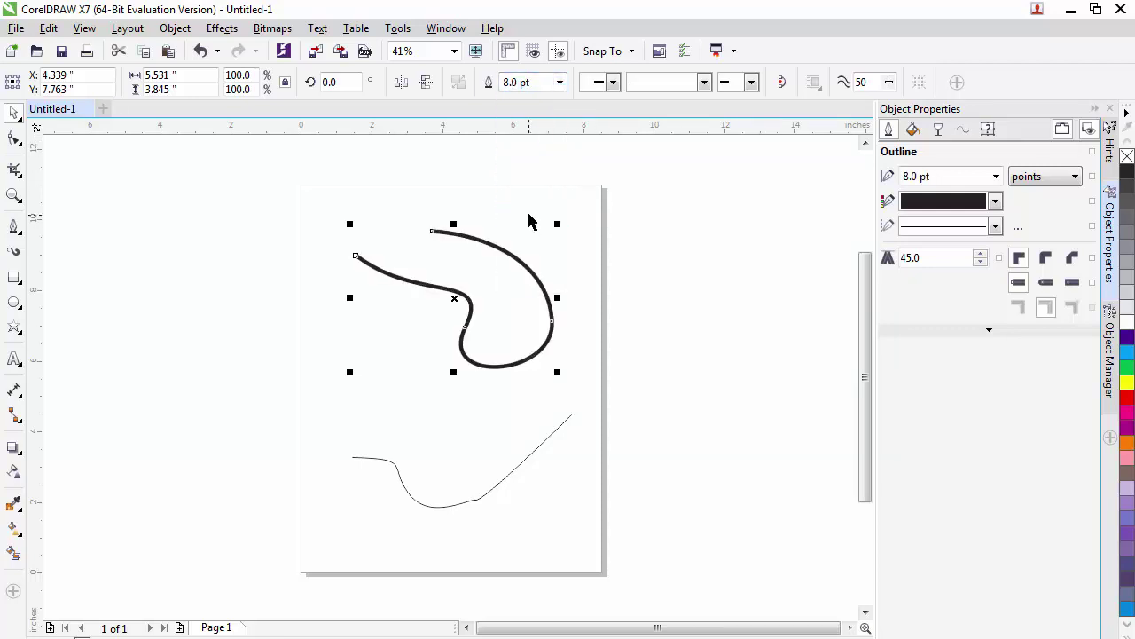
pyautogui.click(998, 177)
pyautogui.click(998, 178)
pyautogui.click(924, 368)
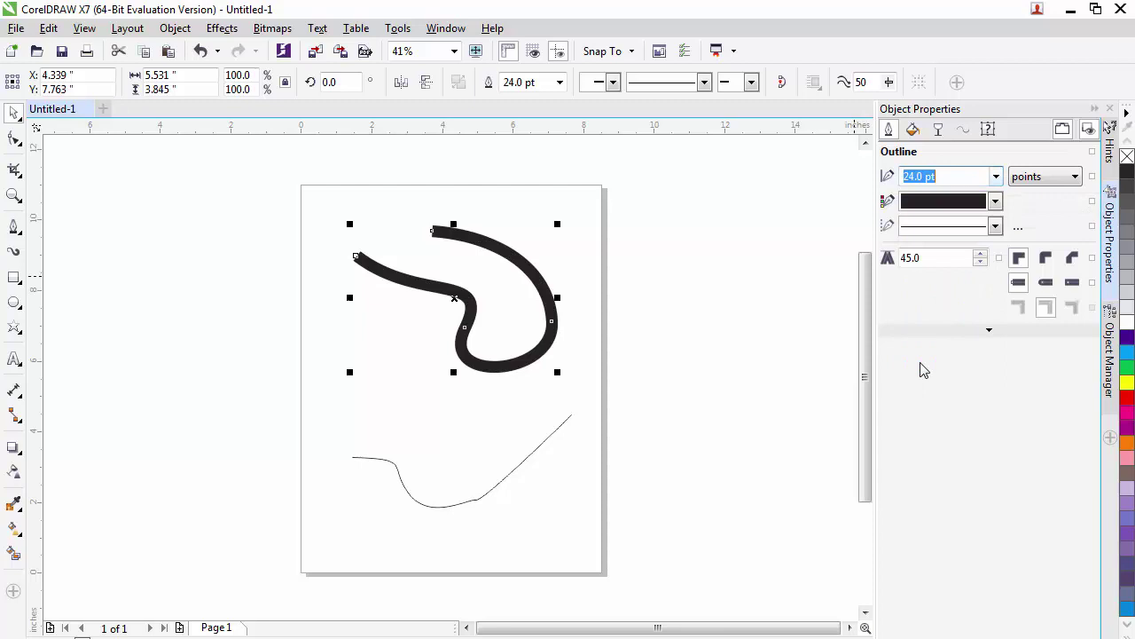
pyautogui.click(995, 177)
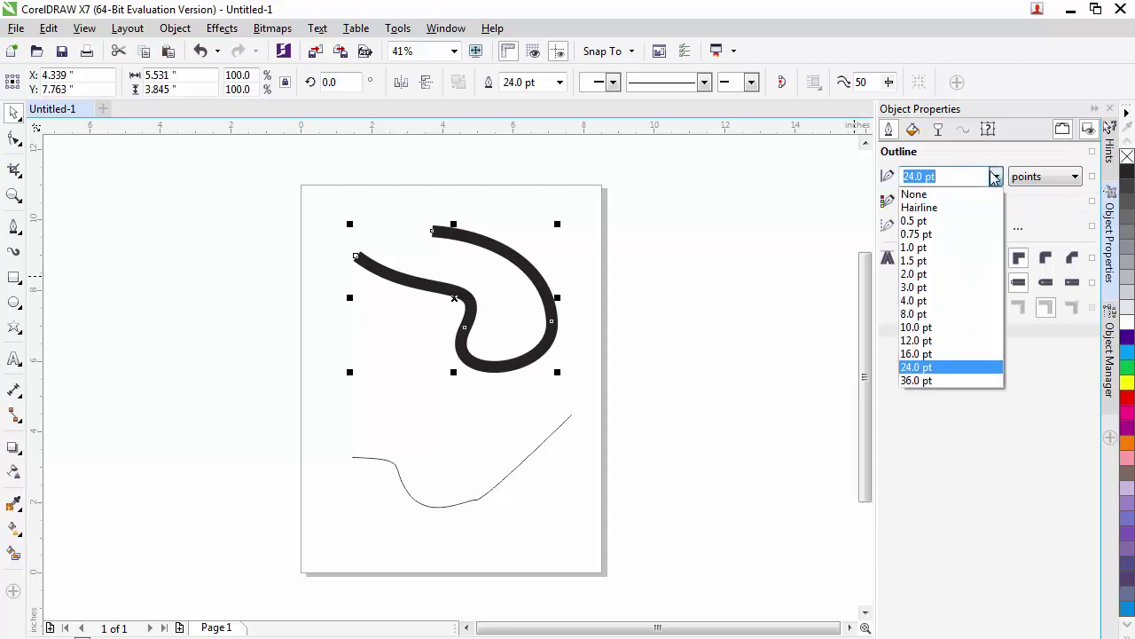
pyautogui.click(922, 221)
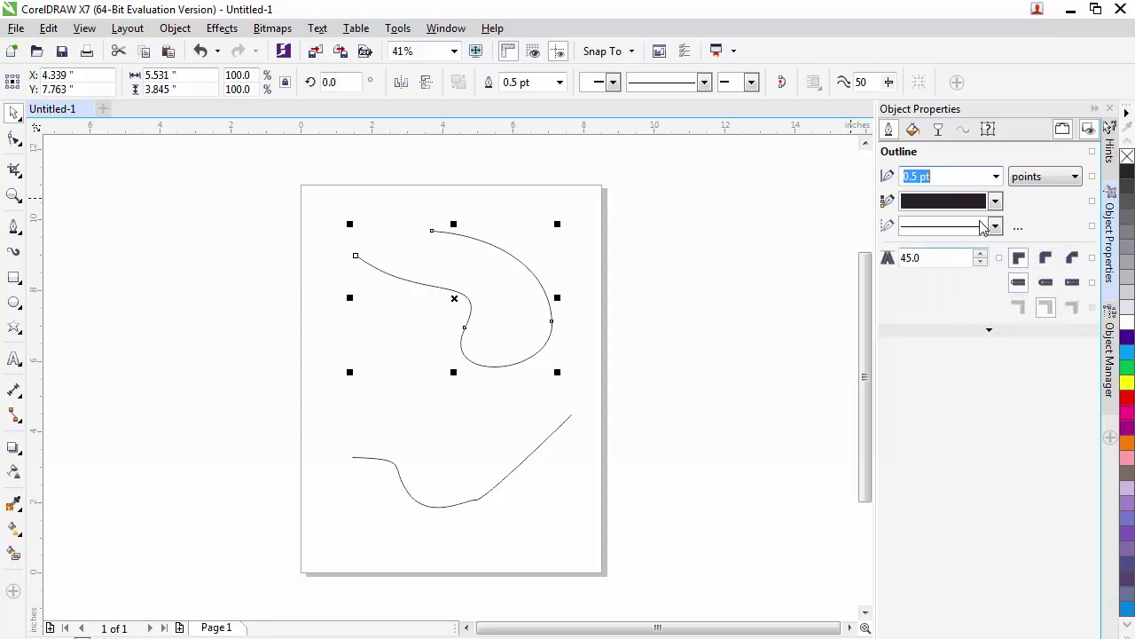
# Set the curve's outline to 16.0 pt with round, then extended square, line caps
pyautogui.click(995, 176)
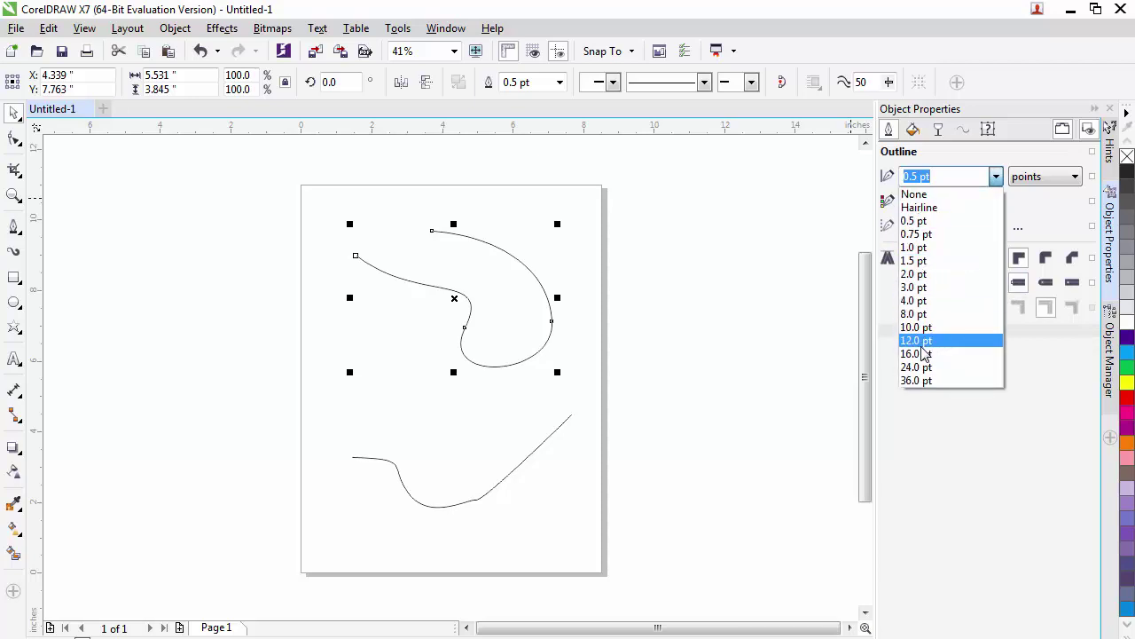
pyautogui.click(924, 354)
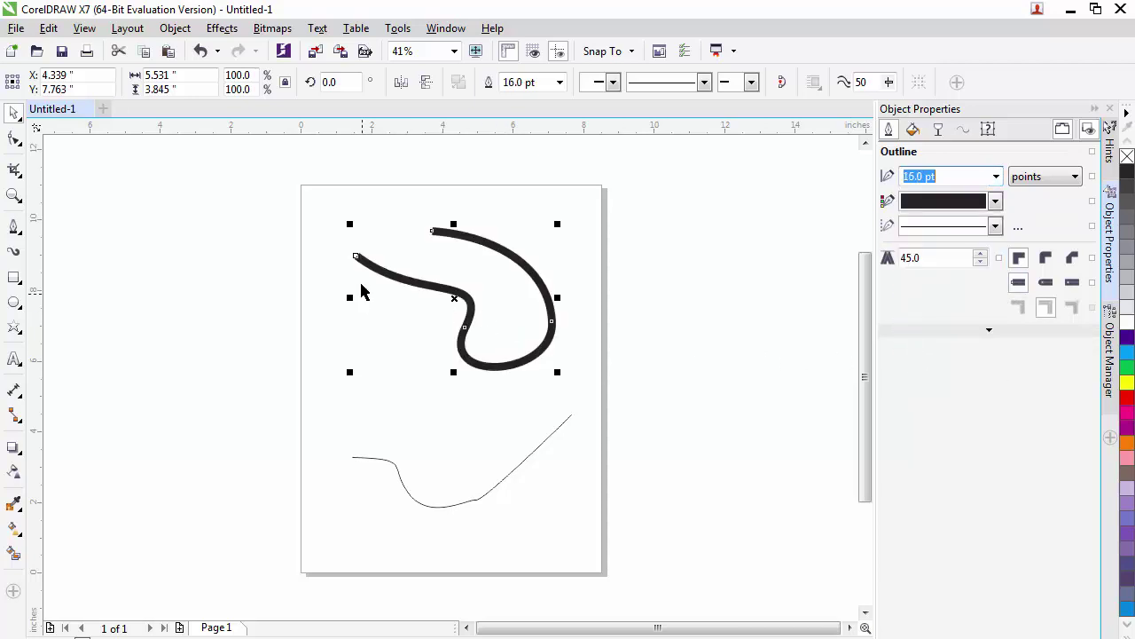
pyautogui.scroll(5, 392, 243)
pyautogui.scroll(-2, 557, 206)
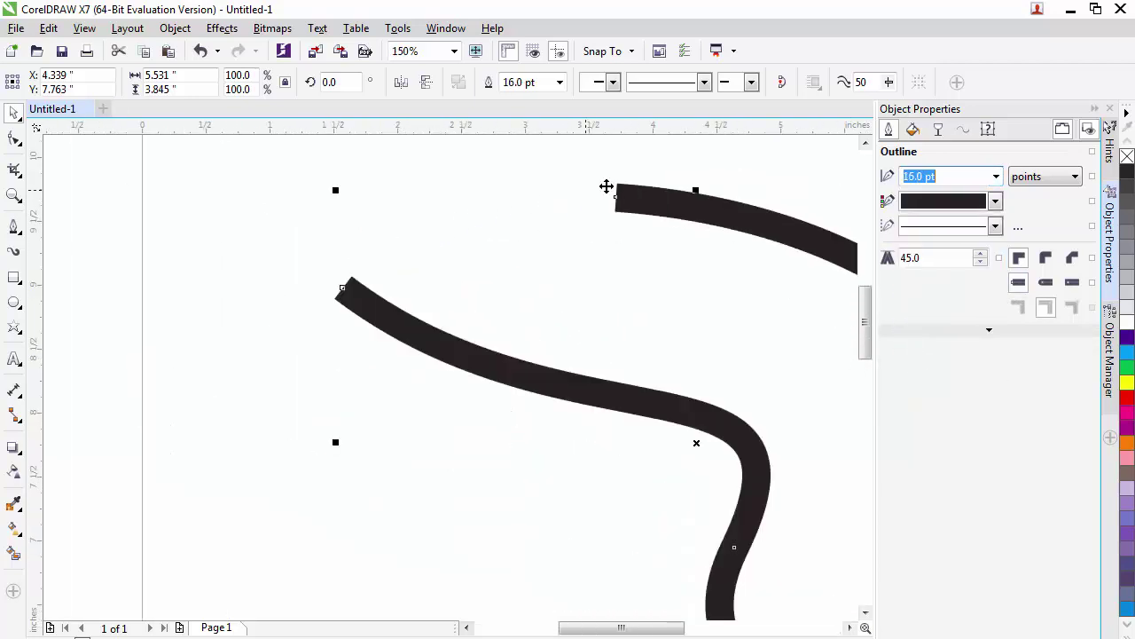
pyautogui.click(1046, 283)
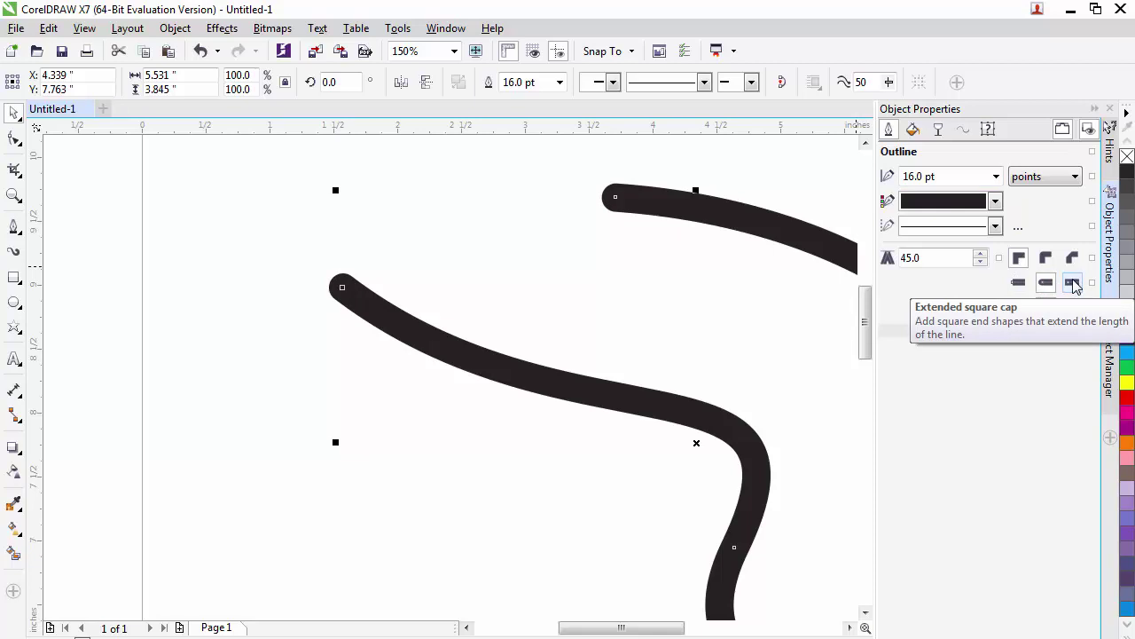
pyautogui.click(1072, 282)
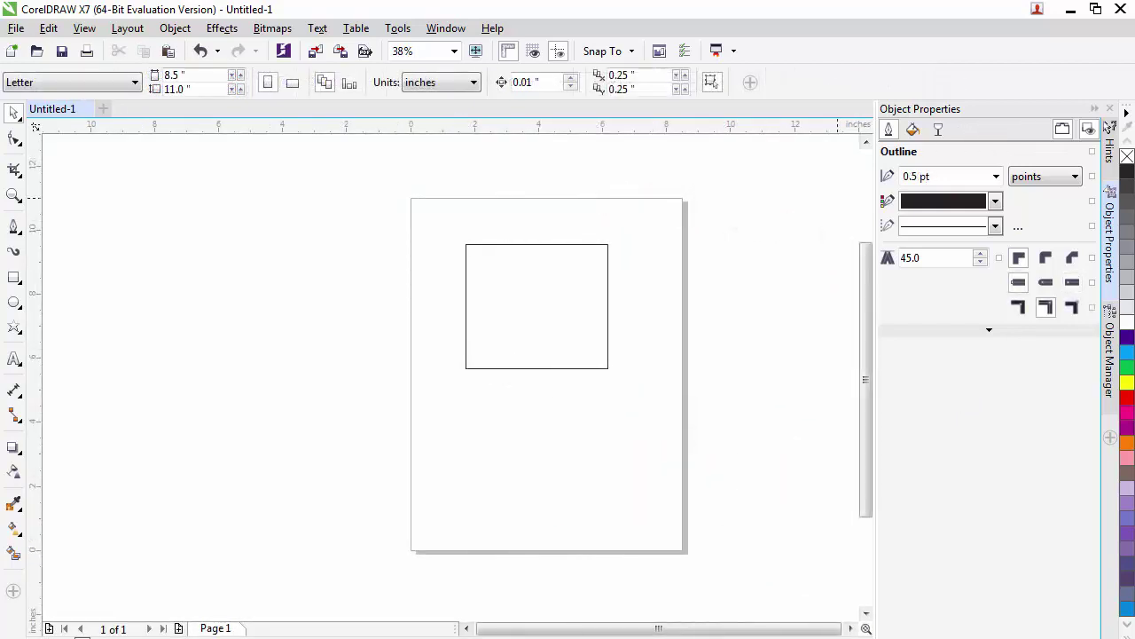
# Give the rectangle a uniform fill, try blue then black from the palettes, then set No fill
pyautogui.click(916, 132)
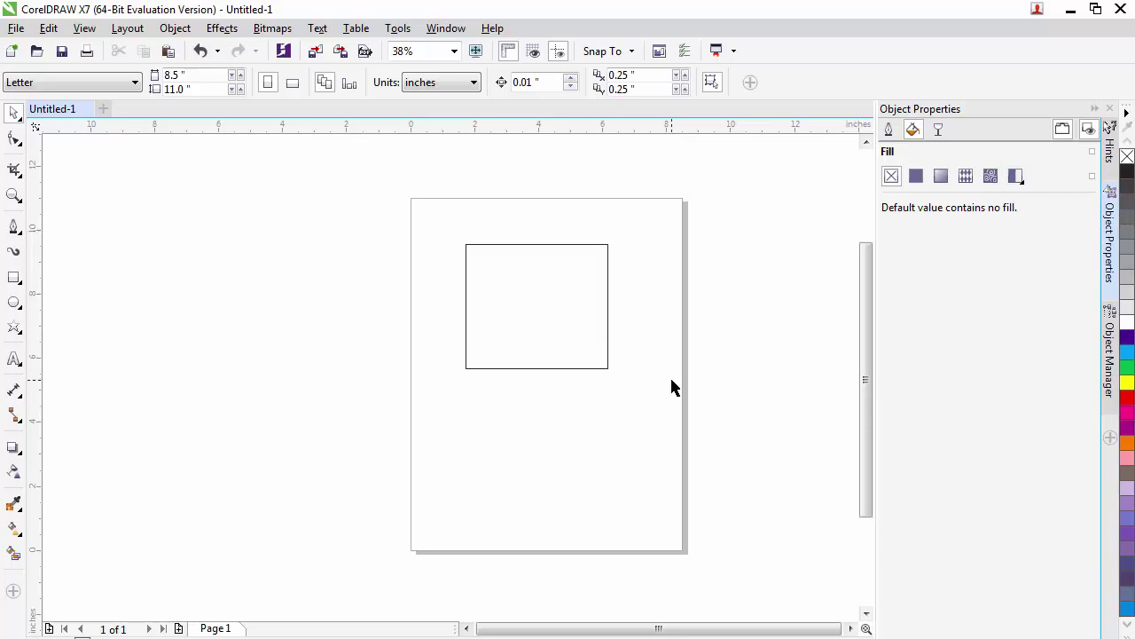
pyautogui.click(571, 368)
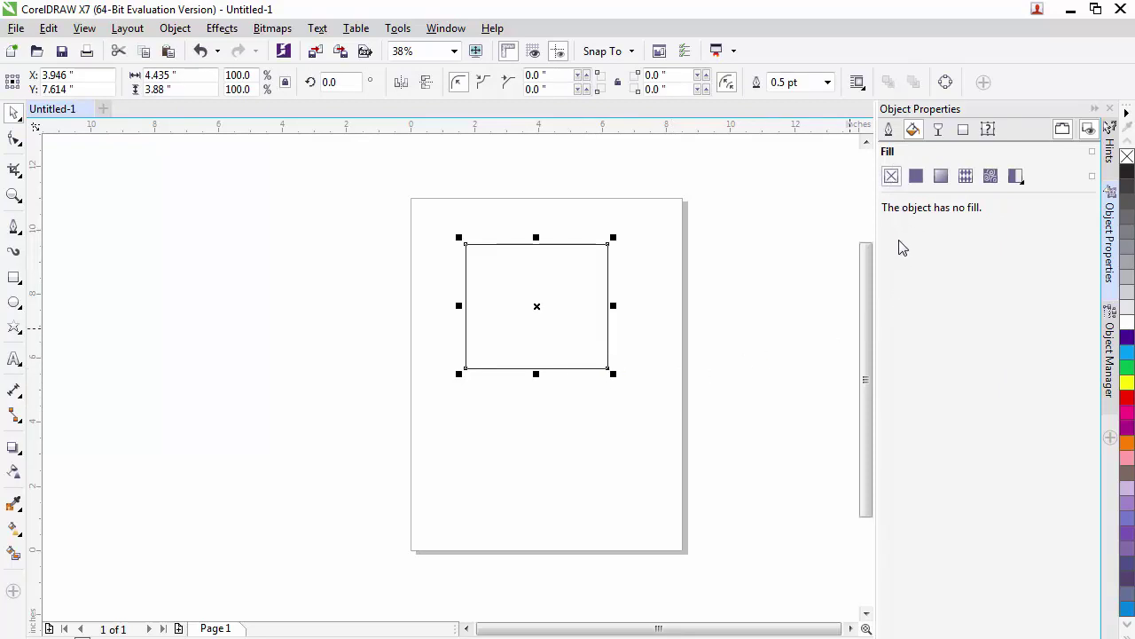
pyautogui.click(916, 177)
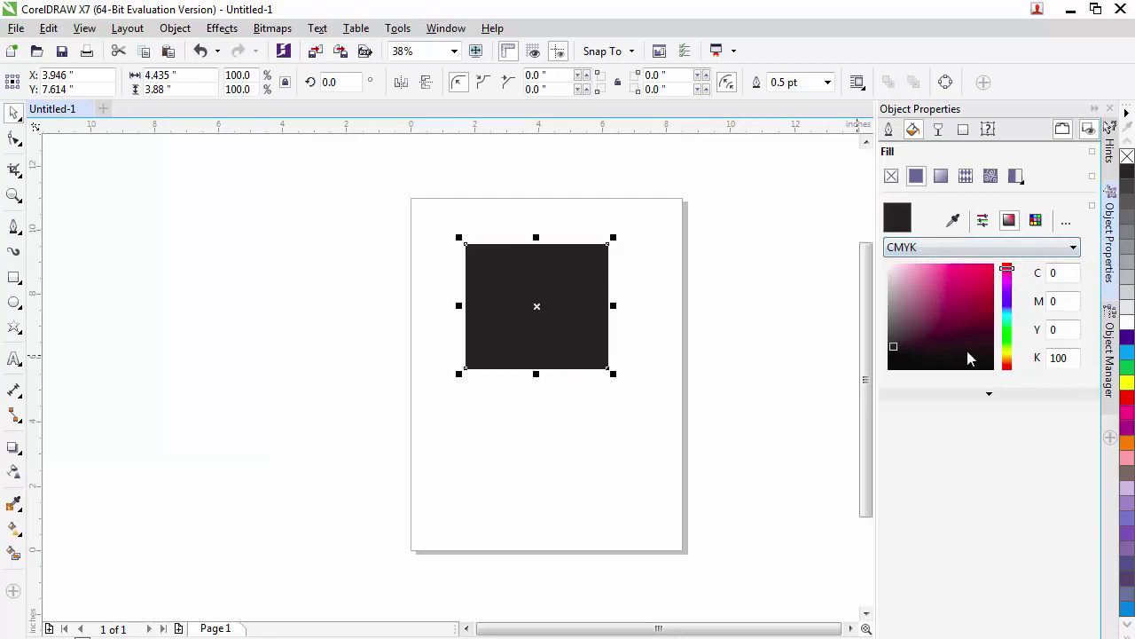
pyautogui.click(1036, 222)
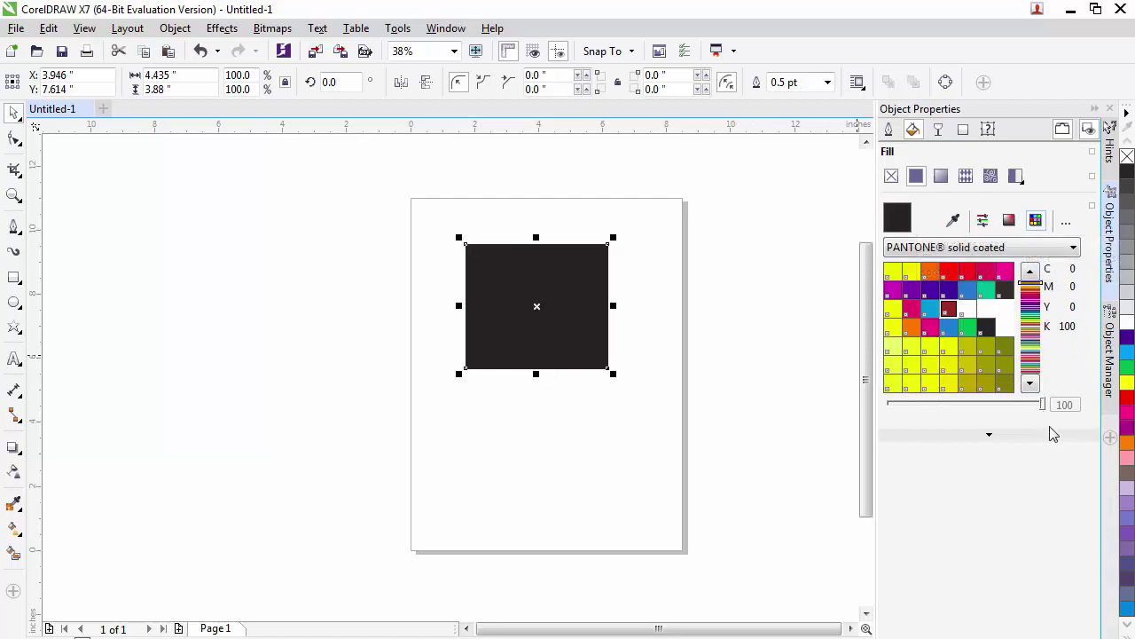
pyautogui.click(1128, 339)
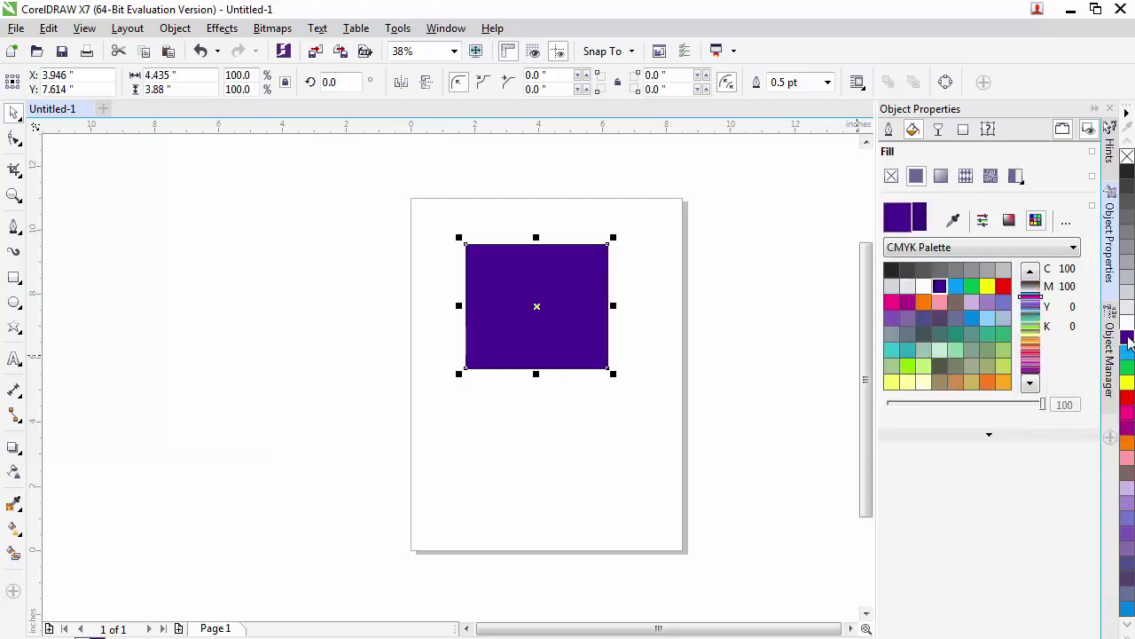
pyautogui.click(1126, 173)
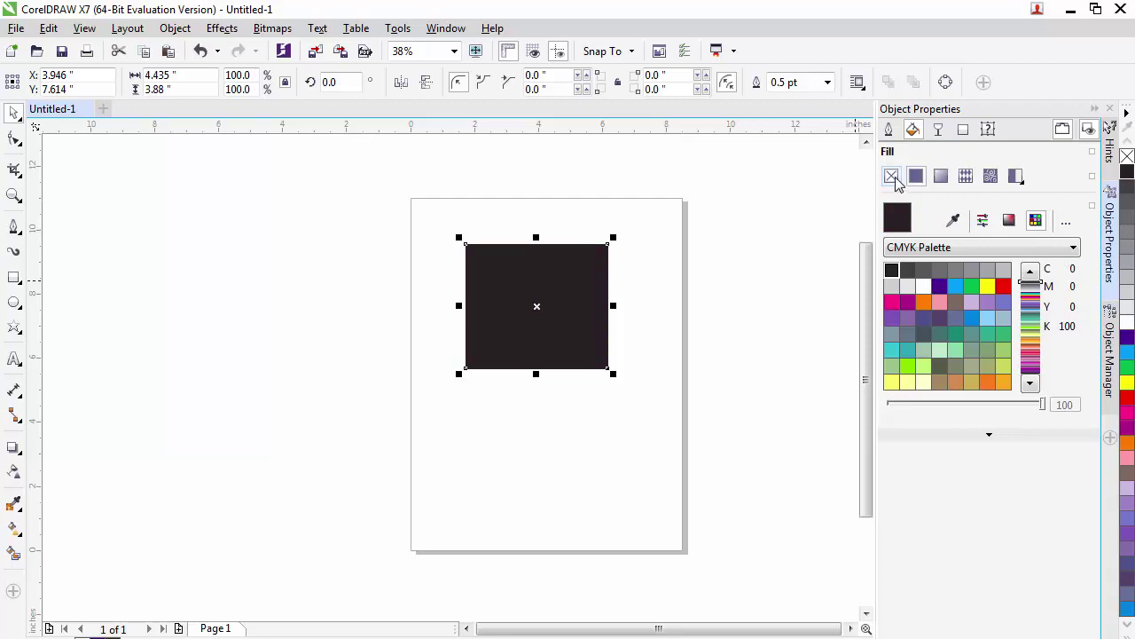
pyautogui.click(891, 176)
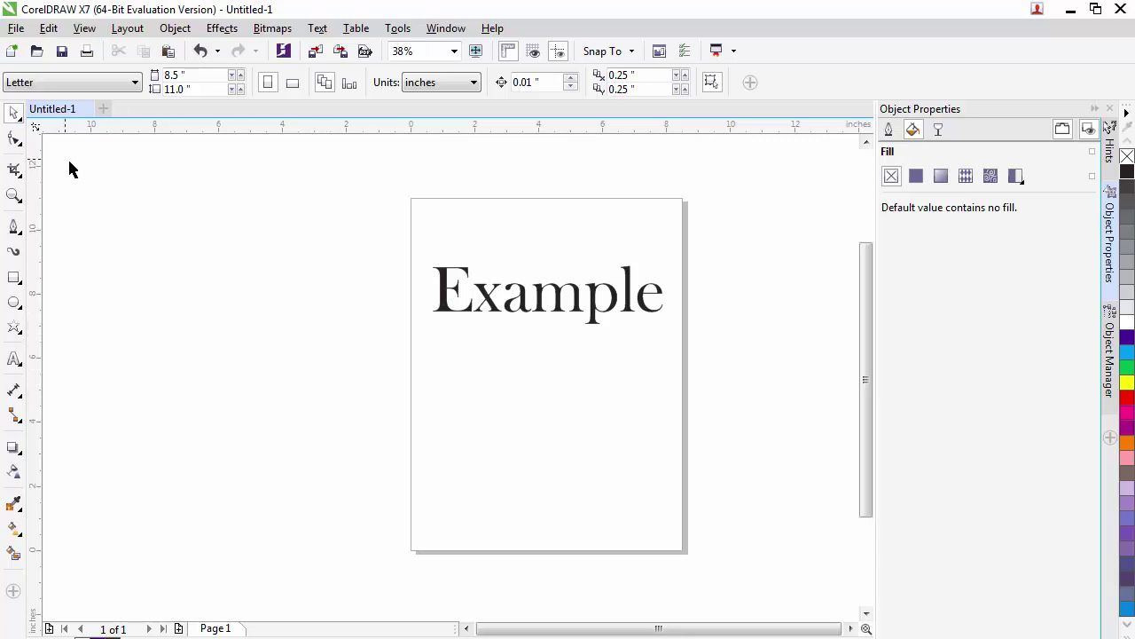
# Give the 'Example' text a 2.0 pt outline and No Fill in its Character properties
pyautogui.click(446, 308)
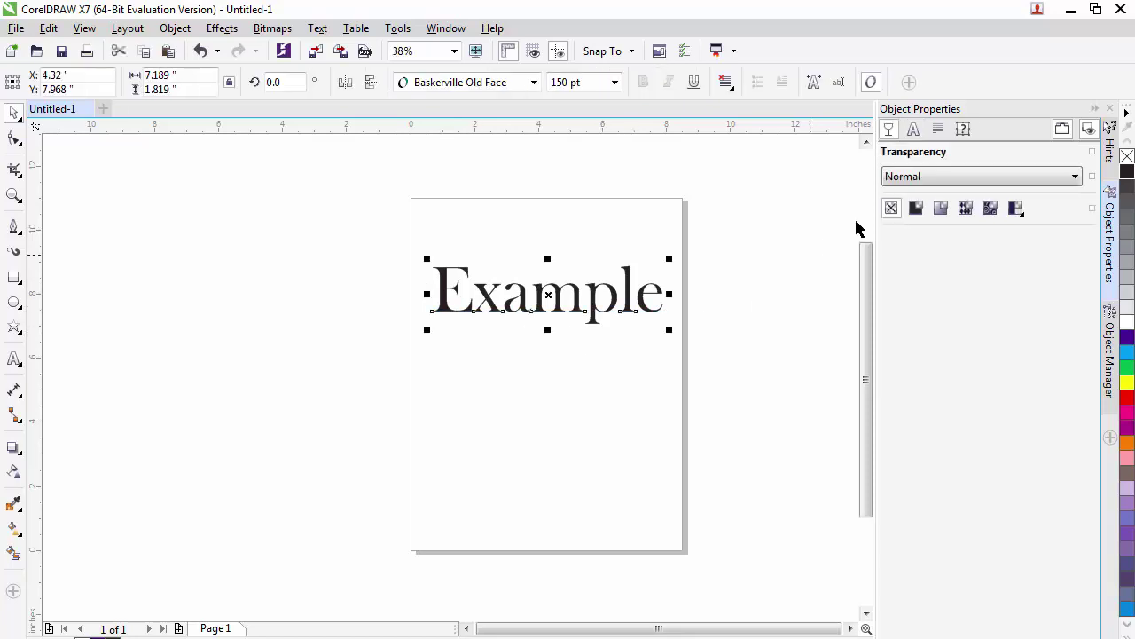
pyautogui.click(913, 130)
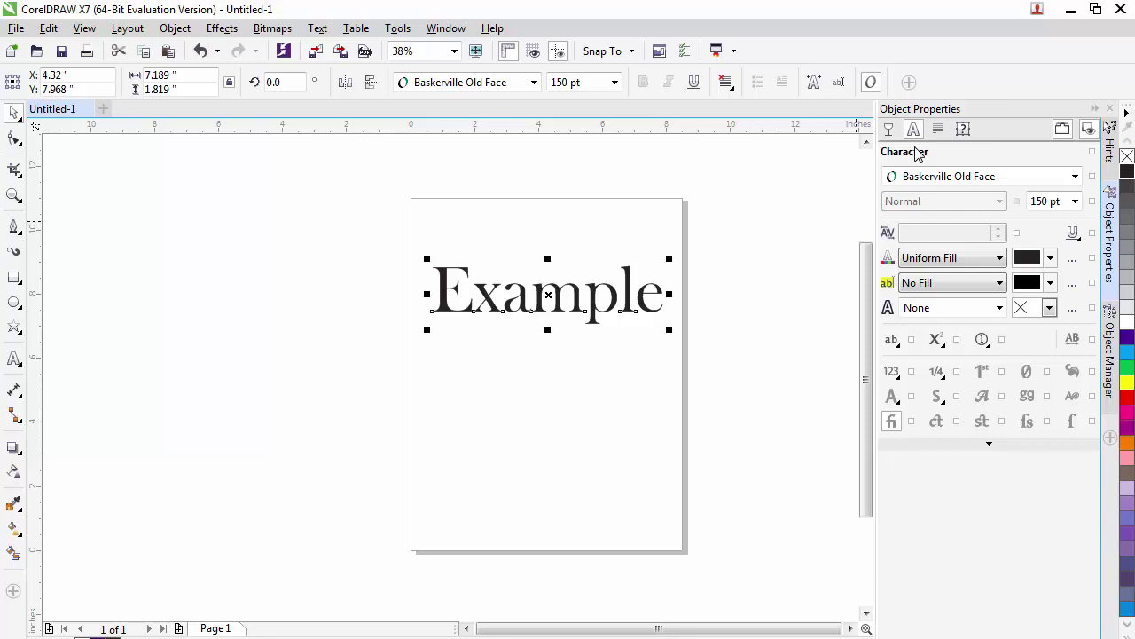
pyautogui.click(949, 307)
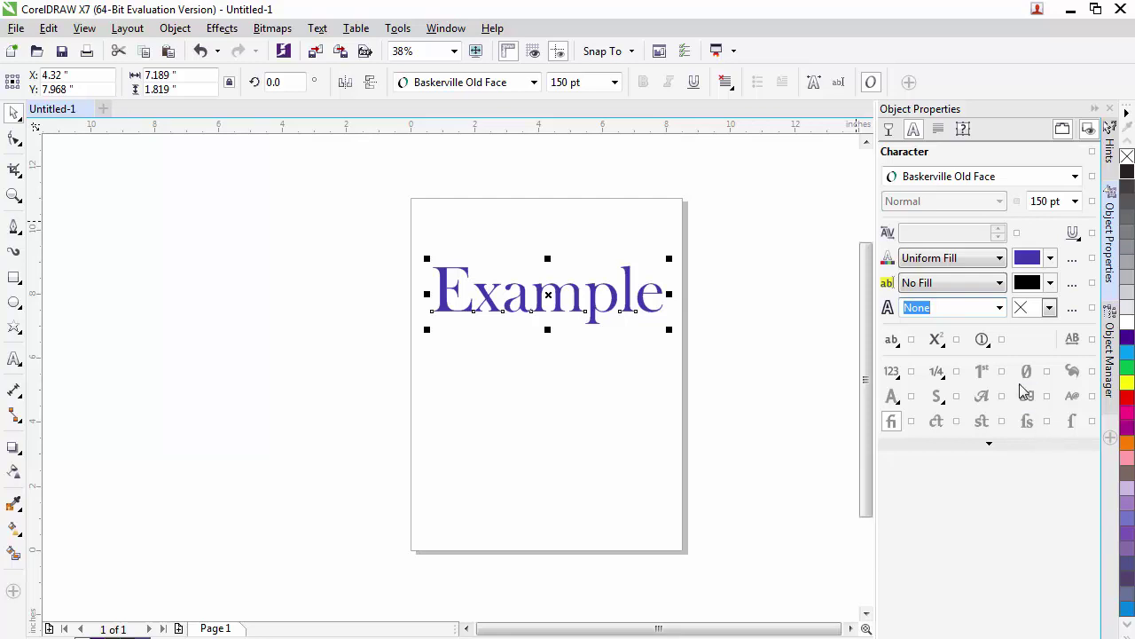
pyautogui.click(999, 307)
pyautogui.click(919, 405)
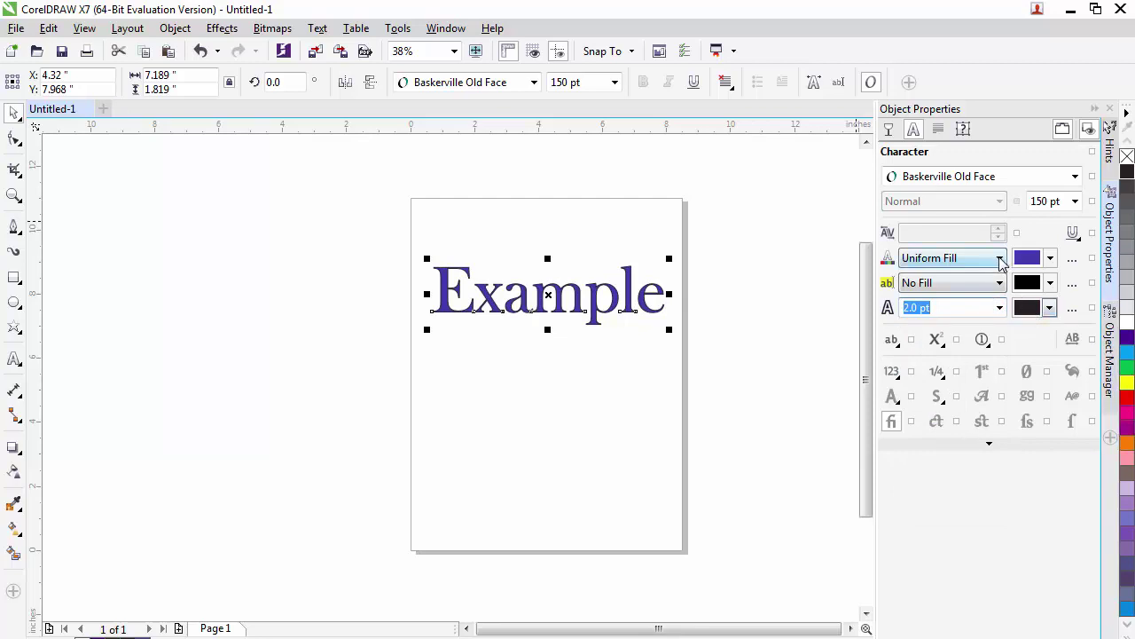
pyautogui.click(998, 259)
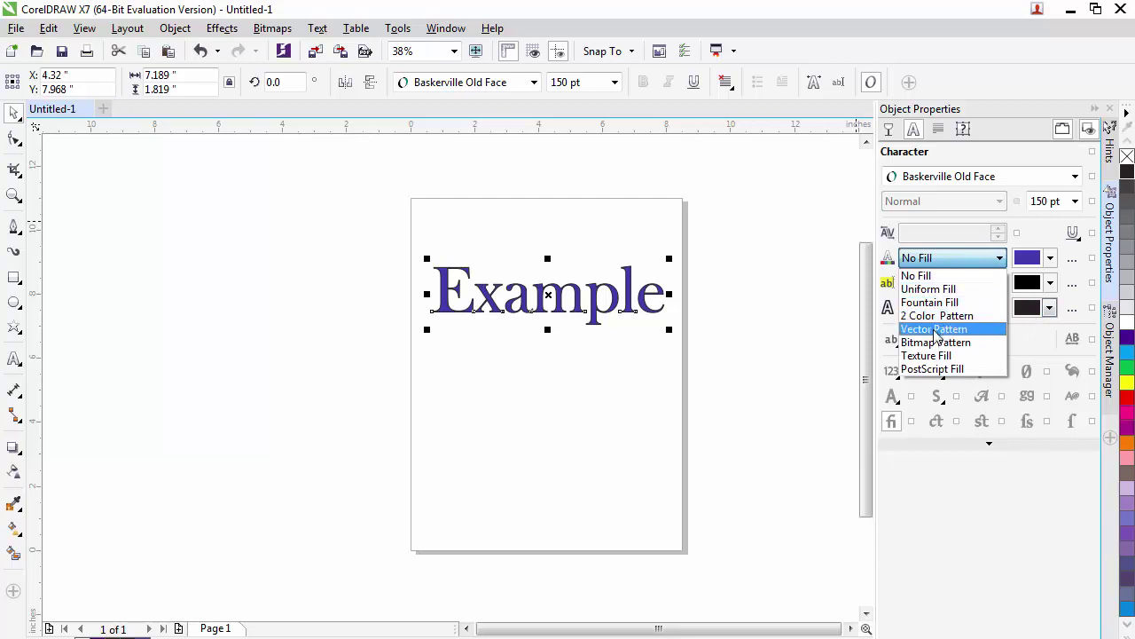
pyautogui.click(922, 276)
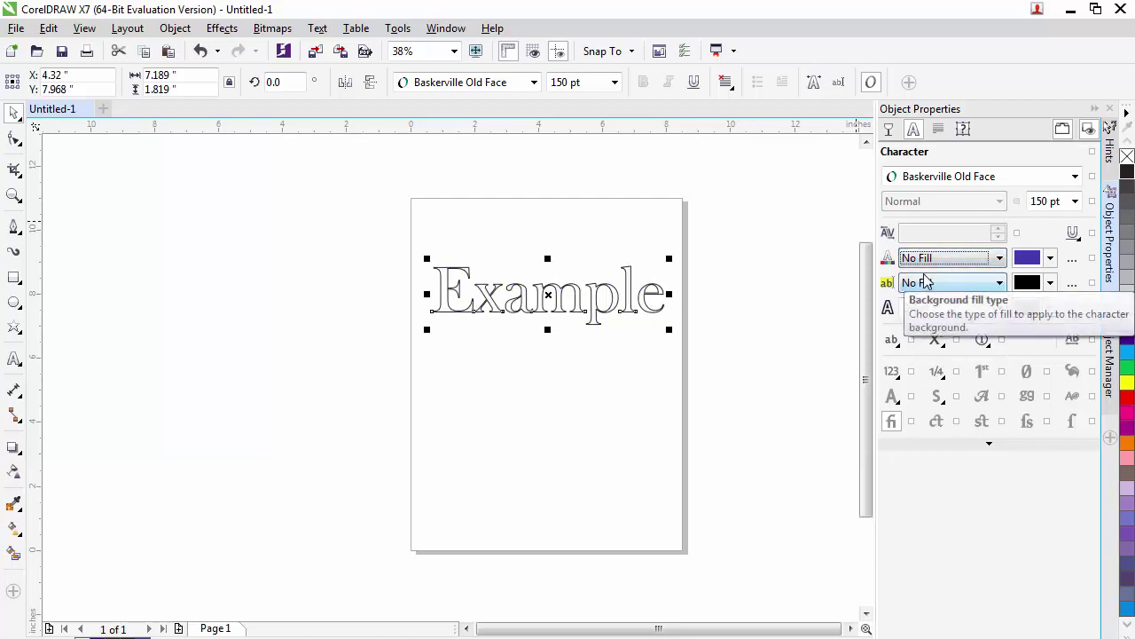